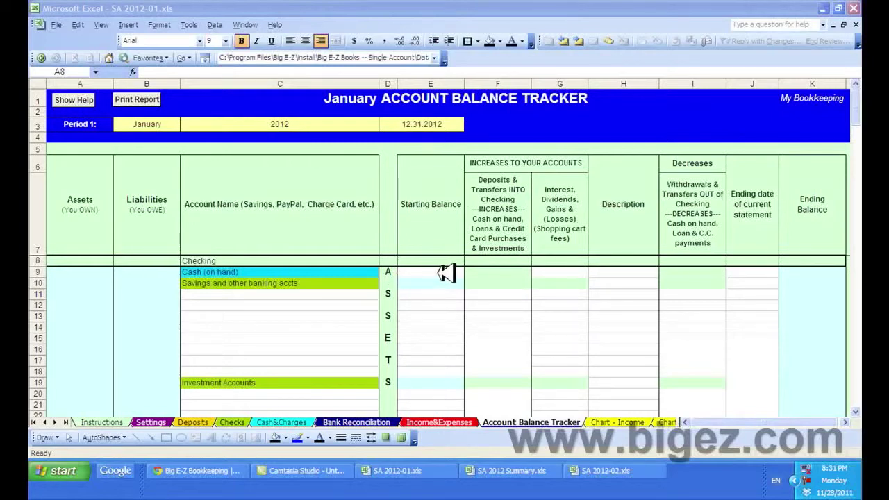
Step: Enter 100 as the starting balance for Cash (on hand) in the January Account Balance Tracker
click(445, 273)
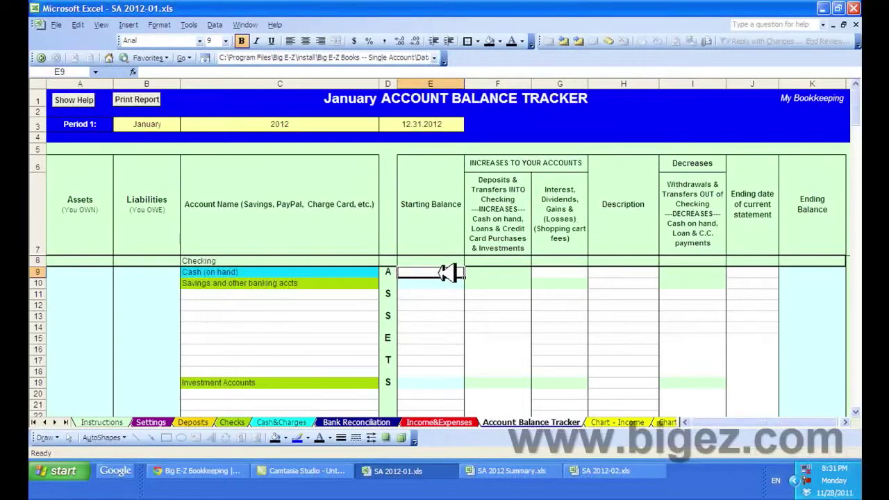
text(100)
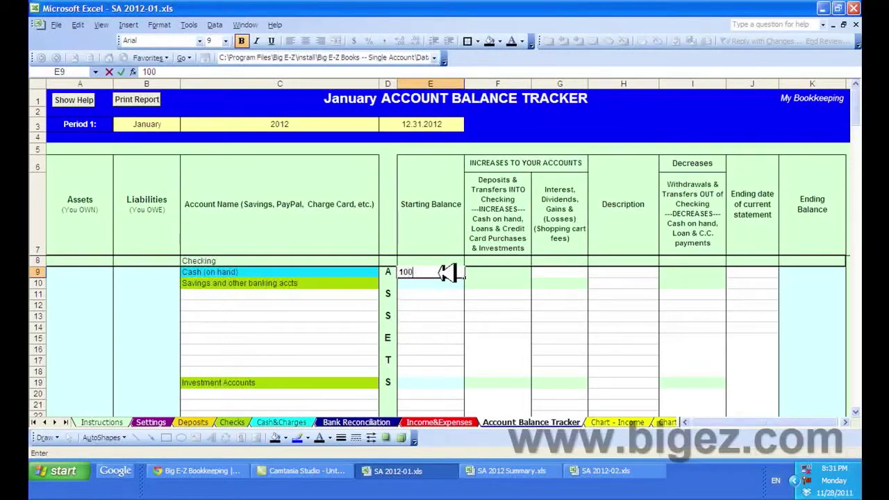
key(Return)
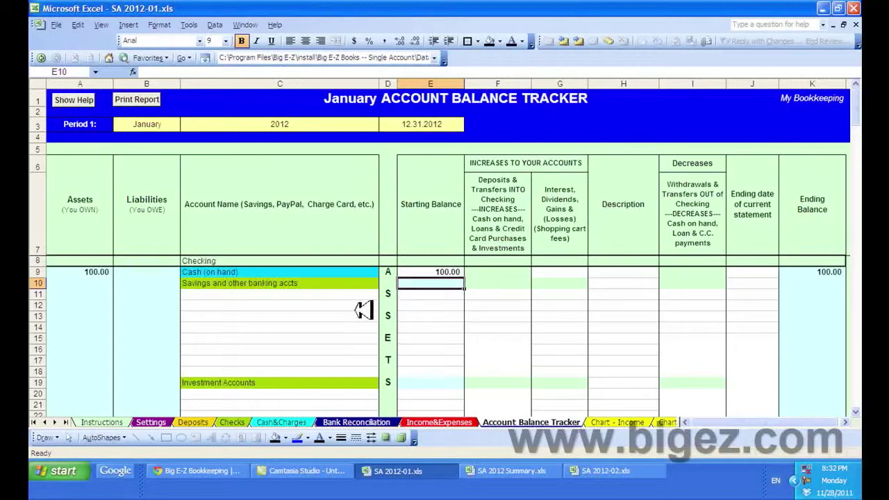
Step: Enter a starting balance of 123 in the first row under Savings and other banking accts, cell E11
click(453, 302)
click(450, 294)
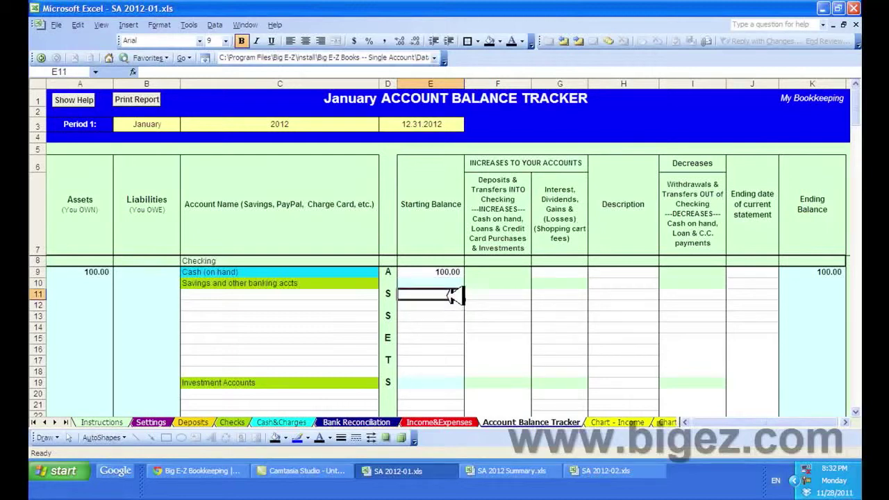
text(12)
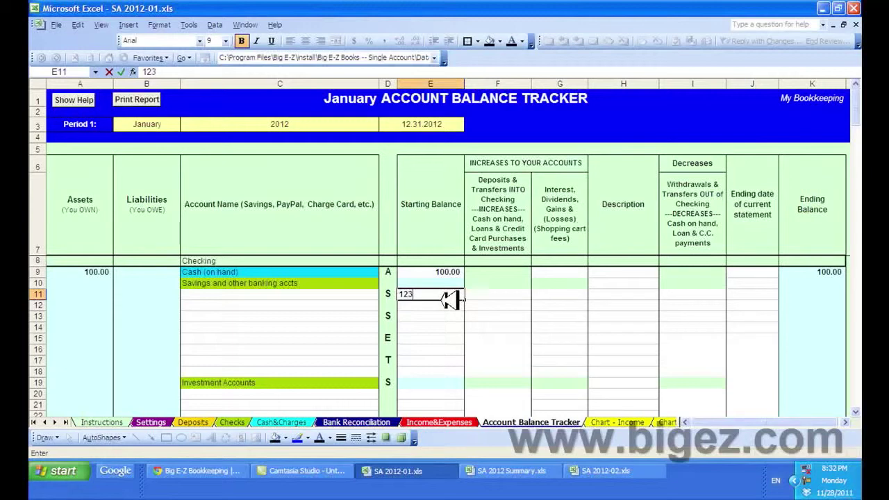
text(3)
key(Return)
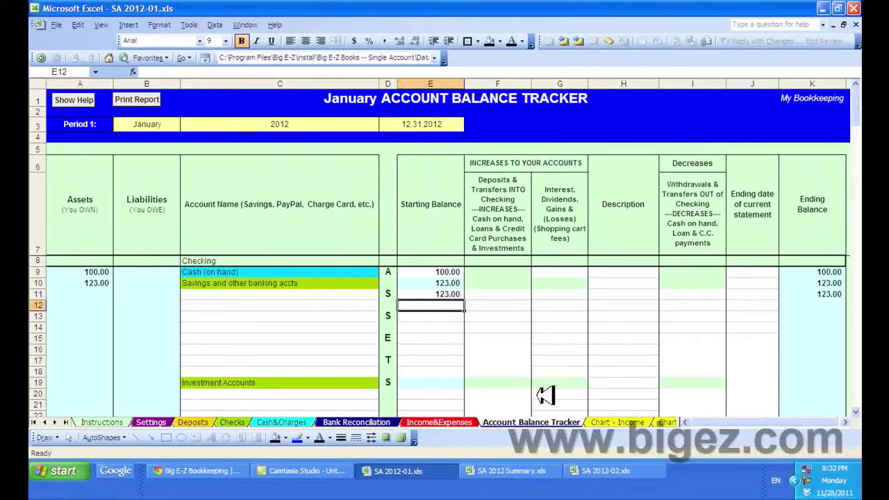
Step: Look through the tracker's remaining asset and liability sections, from investments down to Other Liabilities, and return to the first account rows
scroll(545, 395, down, 9)
scroll(539, 393, up, 2)
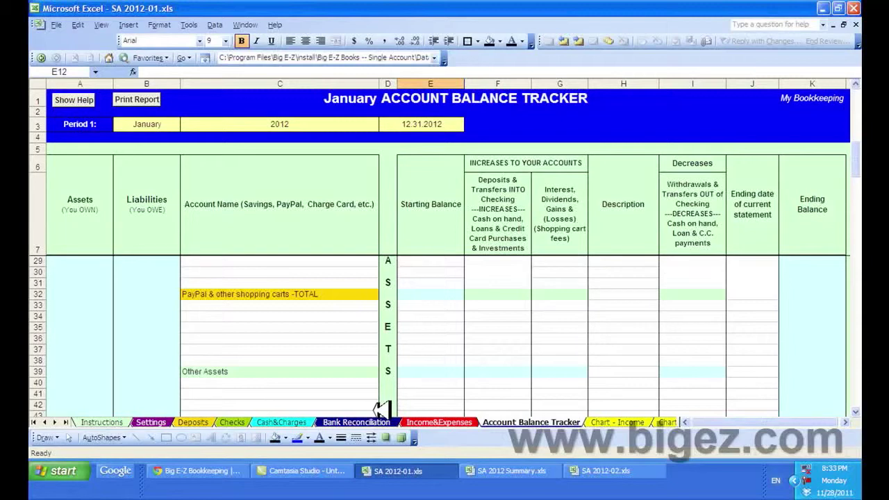
scroll(381, 394, down, 5)
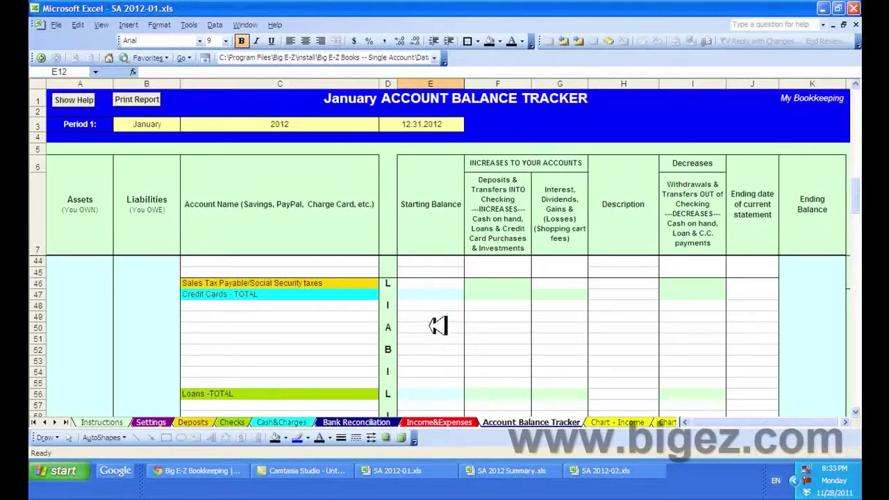
scroll(434, 371, down, 4)
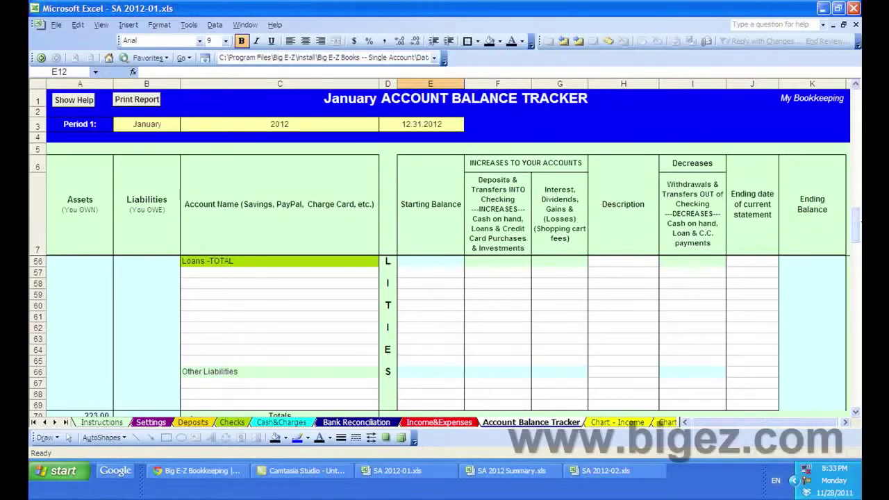
key(ctrl+Home)
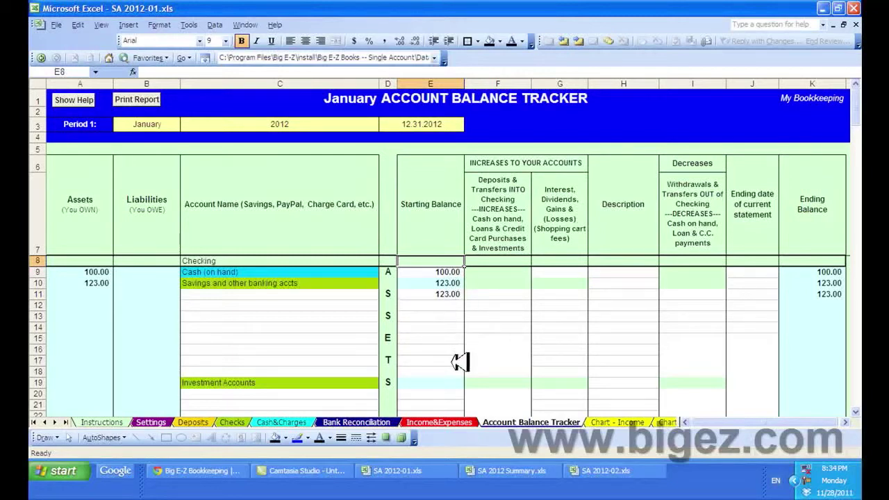
Step: Enter a starting balance of 987 for the second savings account in cell E12
click(457, 306)
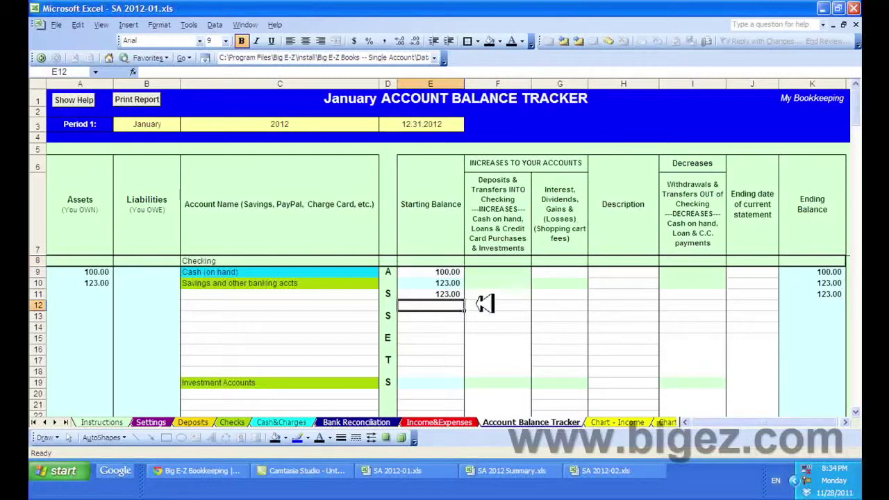
text(98)
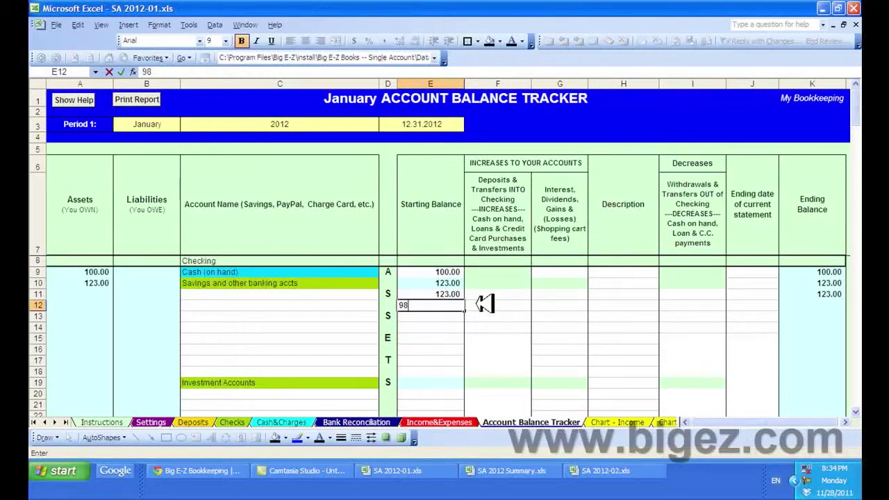
text(7)
key(Return)
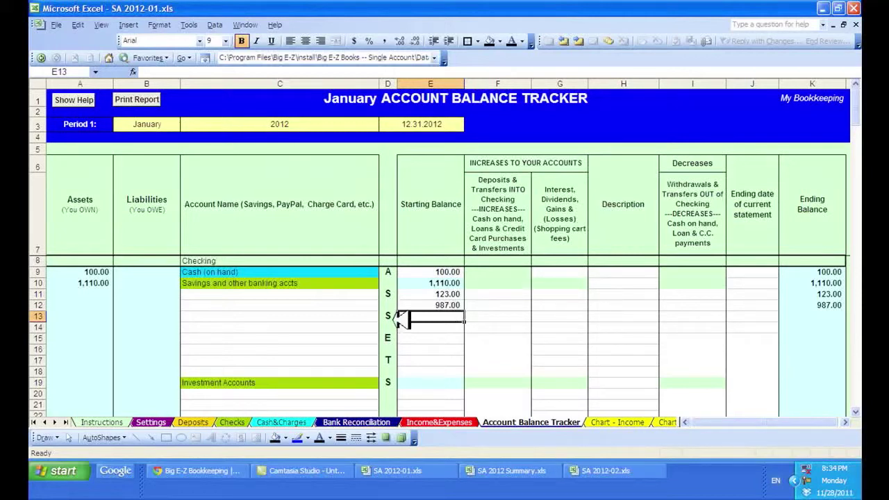
Step: On the Deposits sheet, enter the customer's full name under Received from in row 17
click(204, 422)
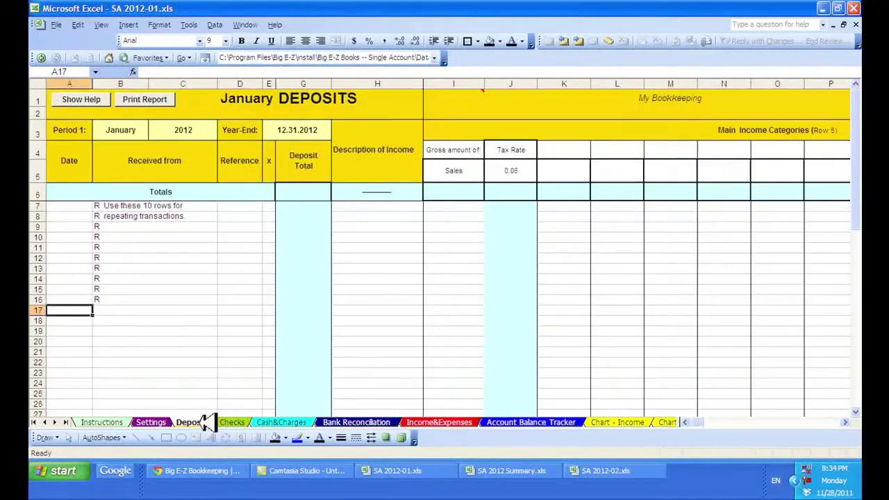
click(177, 309)
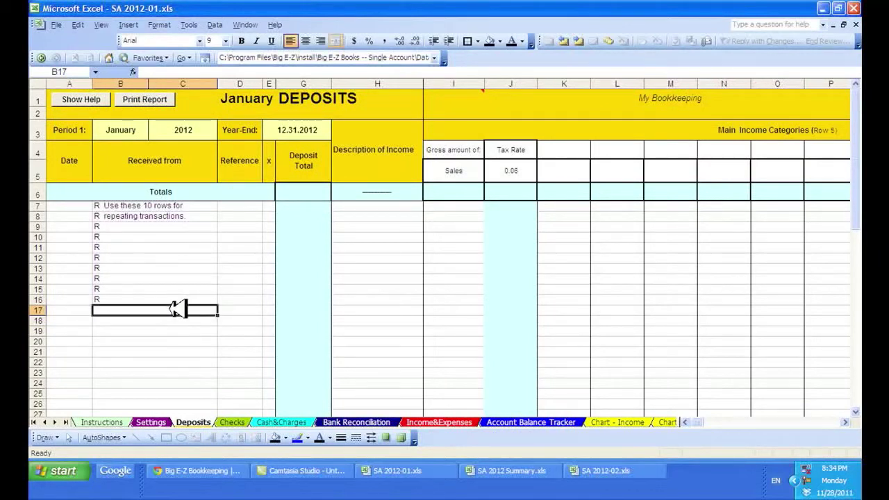
text(bo)
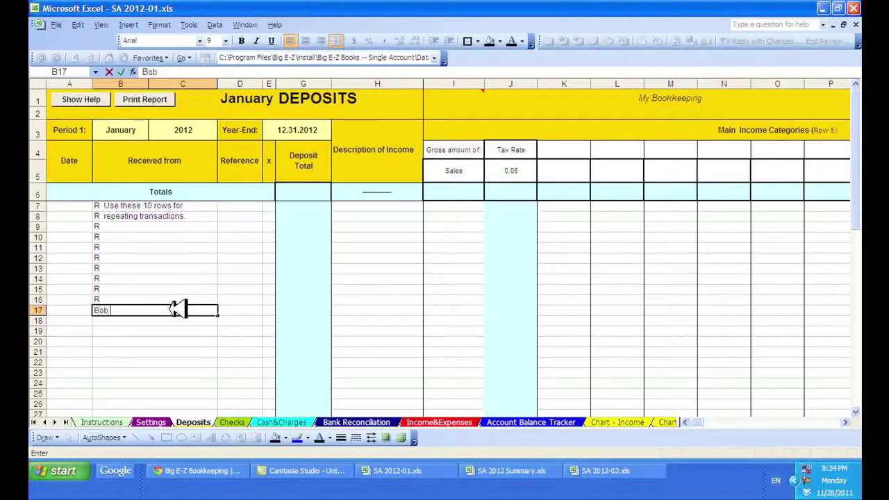
key(Tab)
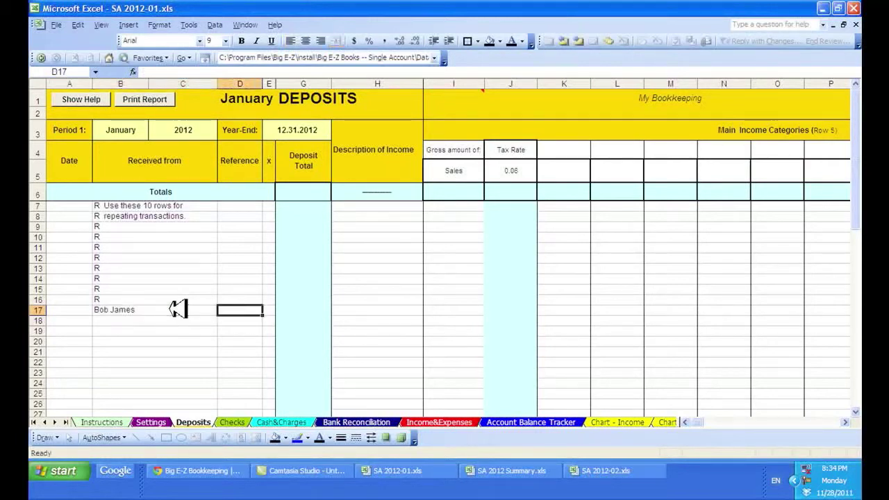
Step: Describe the row 17 deposit as widgets and enter 800 as its gross Sales amount
key(Tab)
key(Tab)
key(Tab)
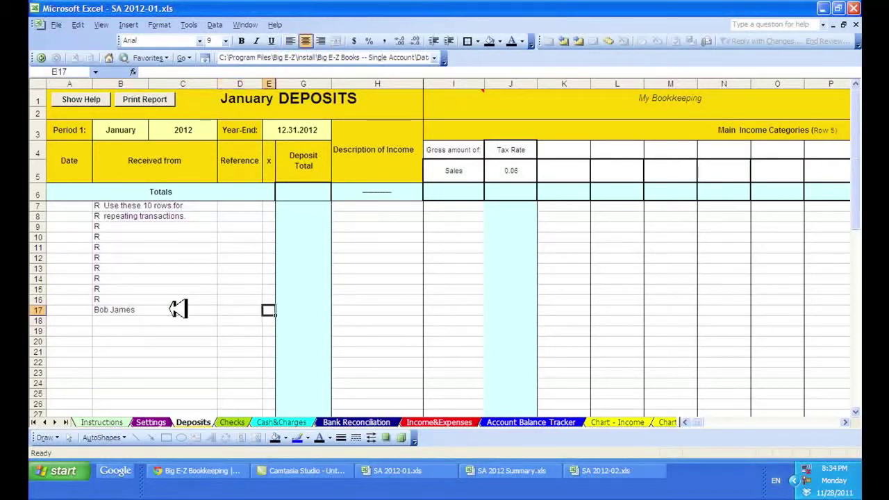
text(Wi)
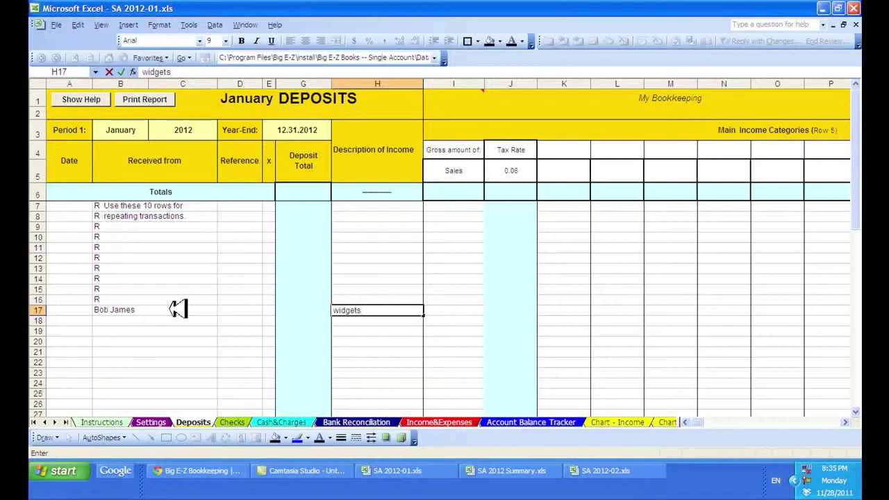
key(Tab)
text(8)
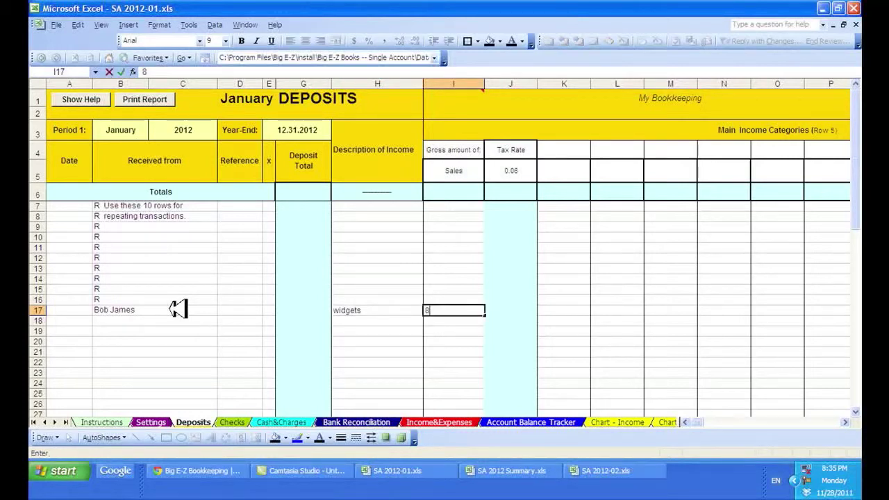
key(Tab)
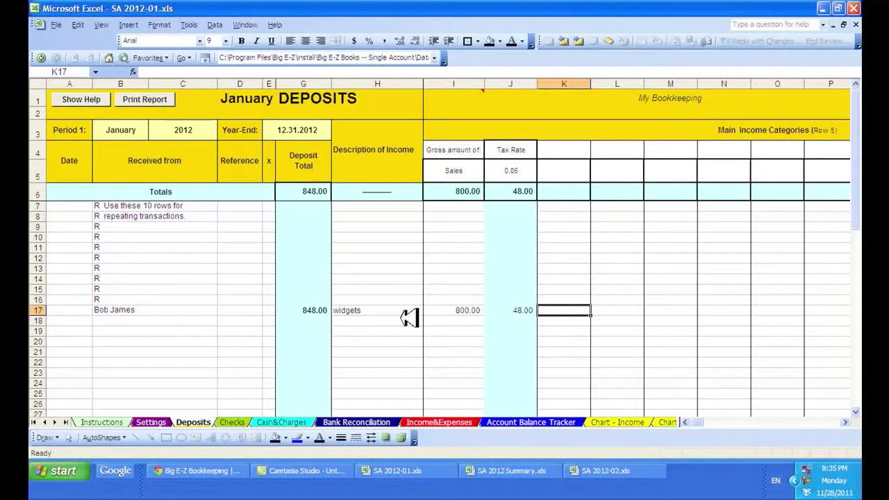
Step: Mark the row 17 deposit with c under Cash Sales Not Deposited, and review it in the Account Balance Tracker
key(Right)
key(Right)
key(Right)
key(Right)
key(Right)
key(Right)
key(Right)
key(Right)
key(Right)
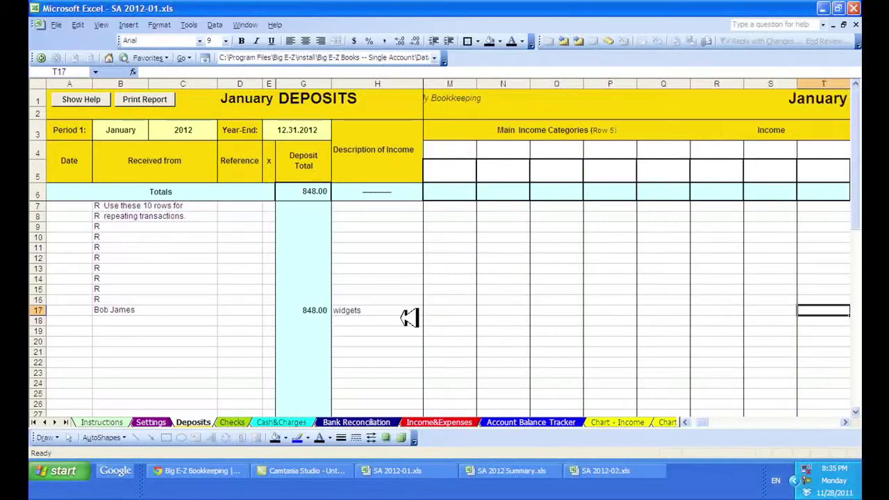
key(Right)
key(Right)
key(Right)
key(Right)
key(Right)
key(Right)
key(Right)
key(Right)
key(Right)
key(Right)
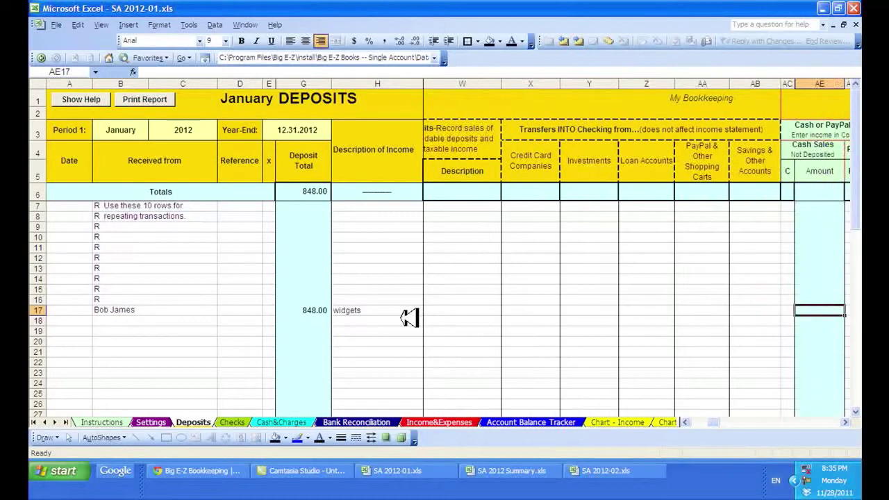
key(Right)
key(Left)
key(Left)
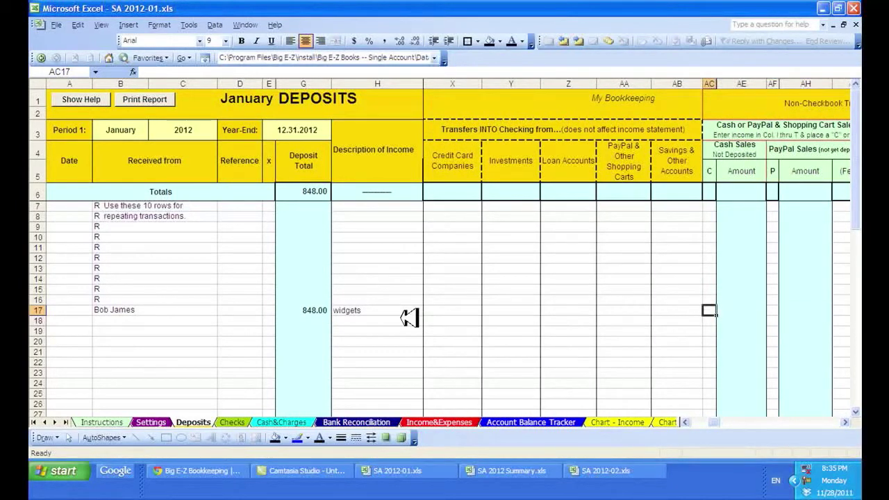
text(c)
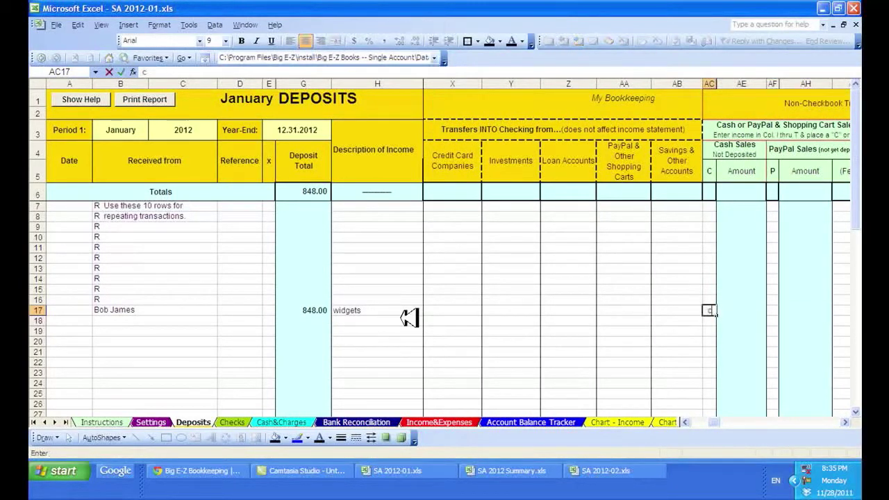
key(Return)
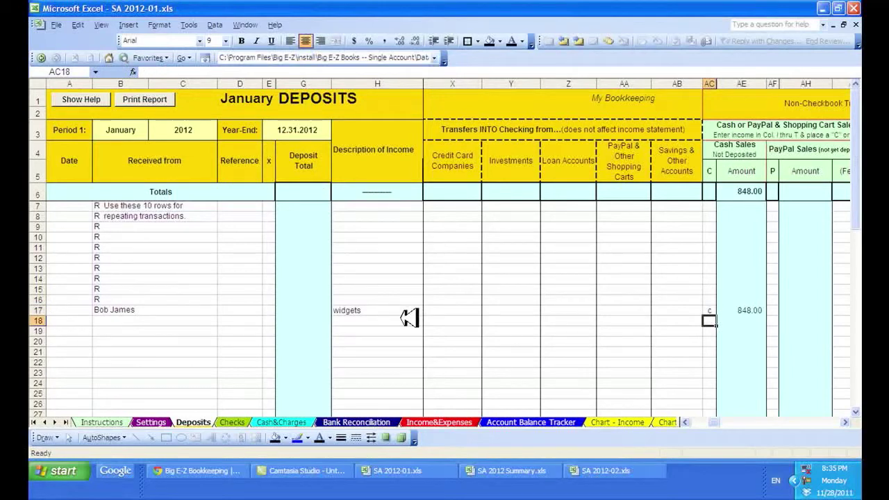
click(548, 422)
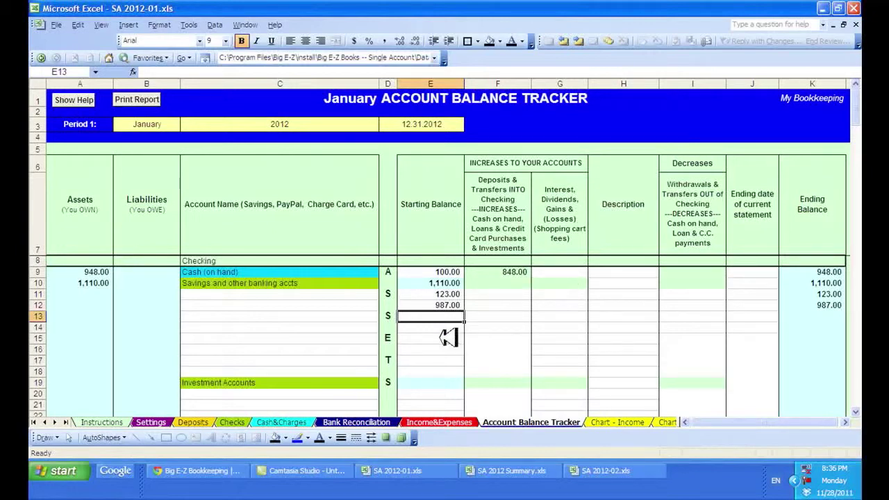
Step: On the Cash&Charges sheet, record Cars R Us as payee in row 17 with 75 under Car & Truck Expenses
click(296, 421)
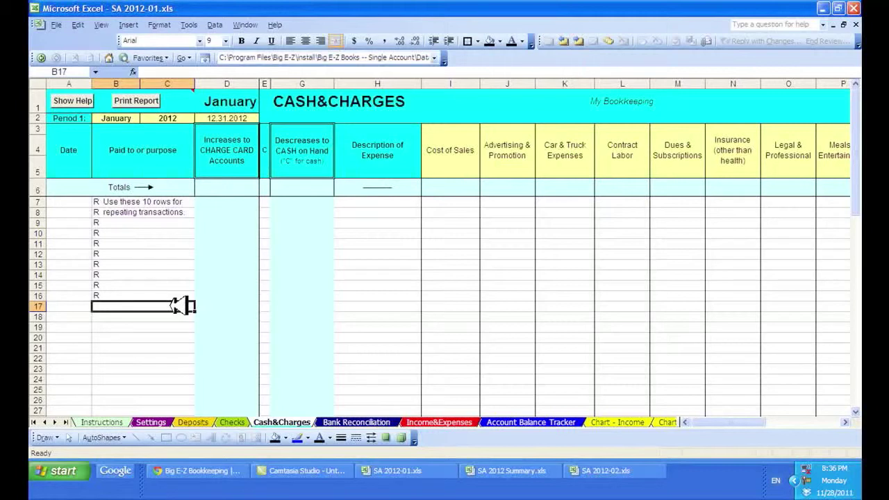
text(Cars)
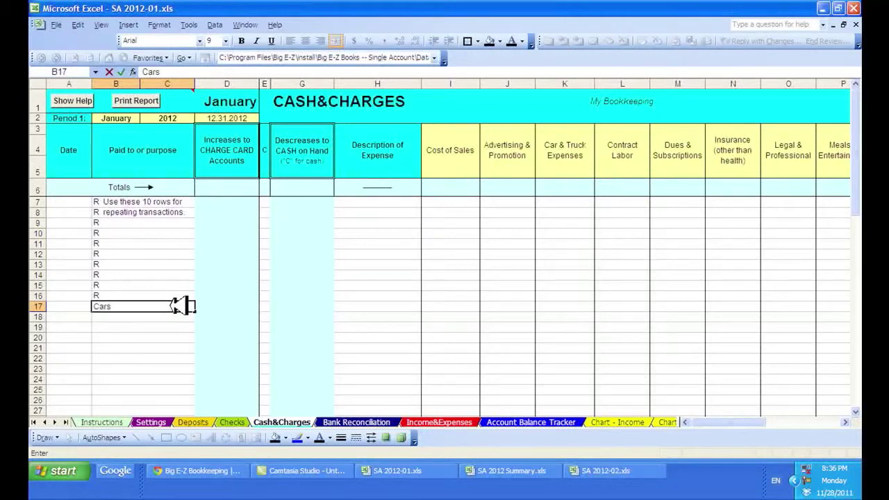
text( R Us)
key(Tab)
key(Tab)
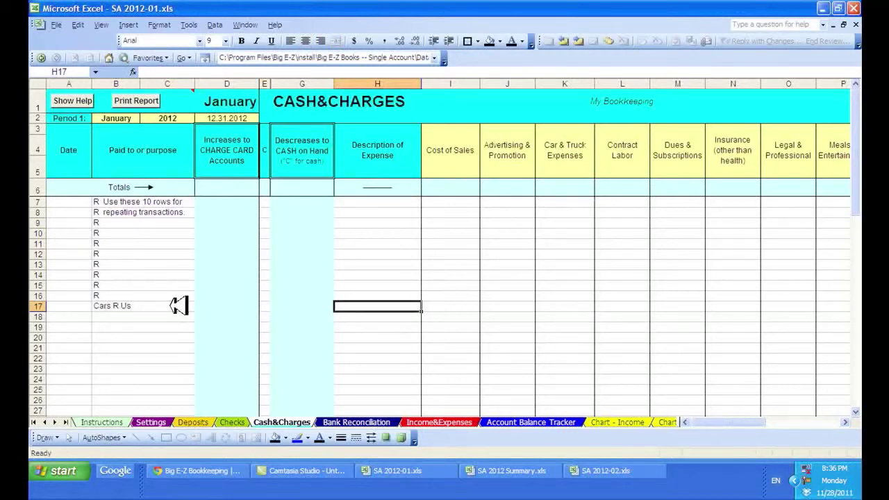
key(Tab)
key(Tab)
key(Tab)
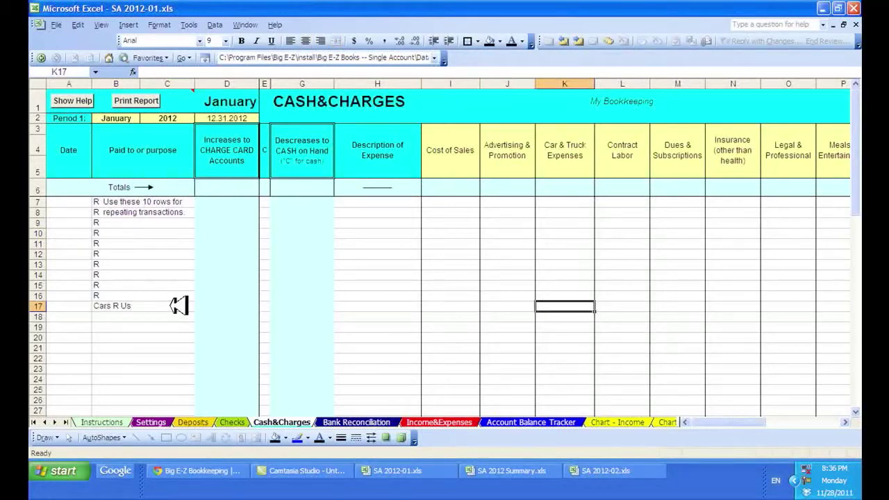
text(75)
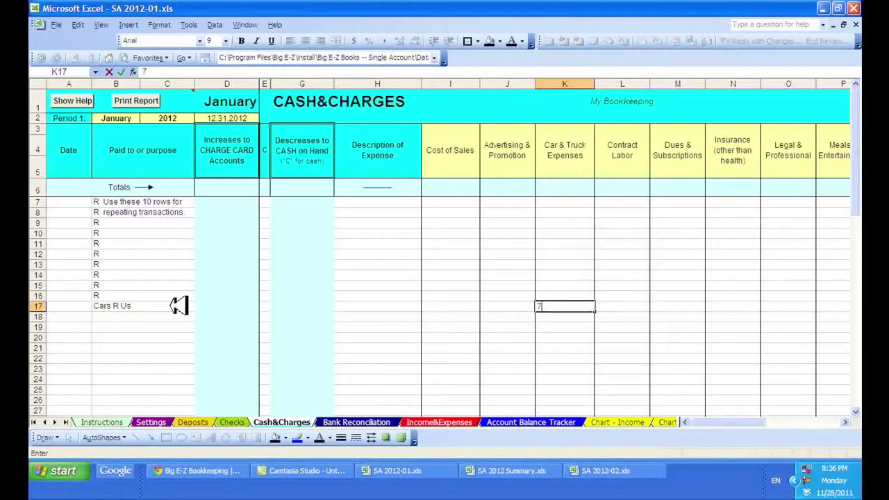
Step: Mark the Cars R Us expense as cash with c in column E, and review it in the Account Balance Tracker
key(shift+Tab)
key(shift+Tab)
key(shift+Tab)
key(shift+Tab)
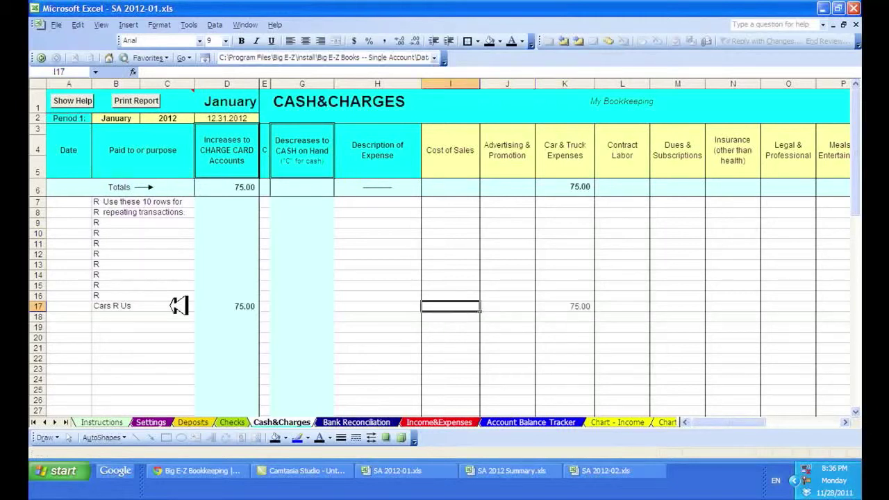
key(shift+Tab)
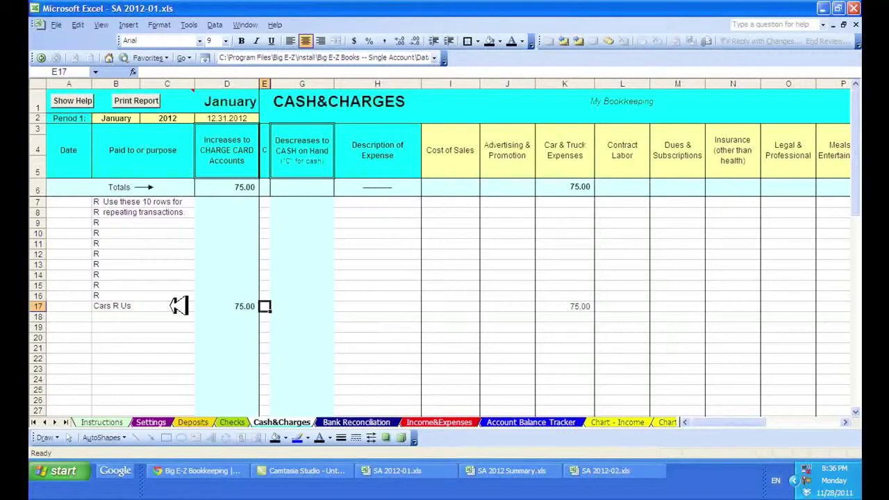
text(c)
key(Return)
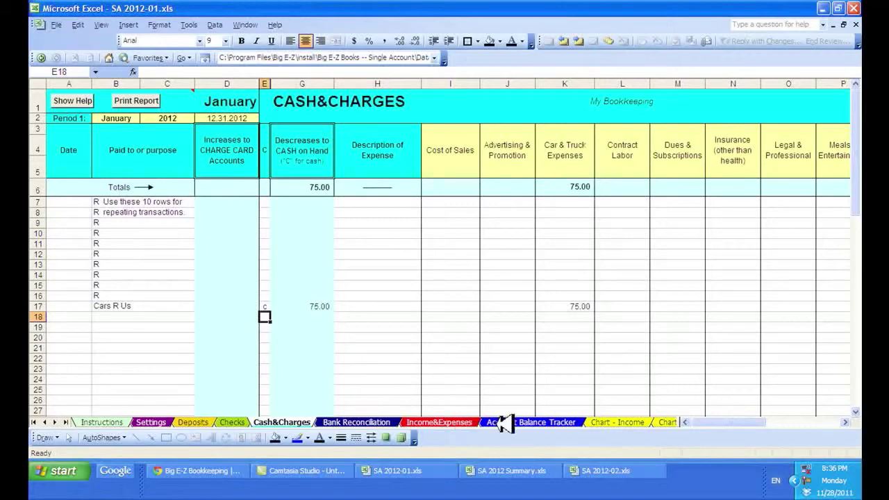
click(543, 424)
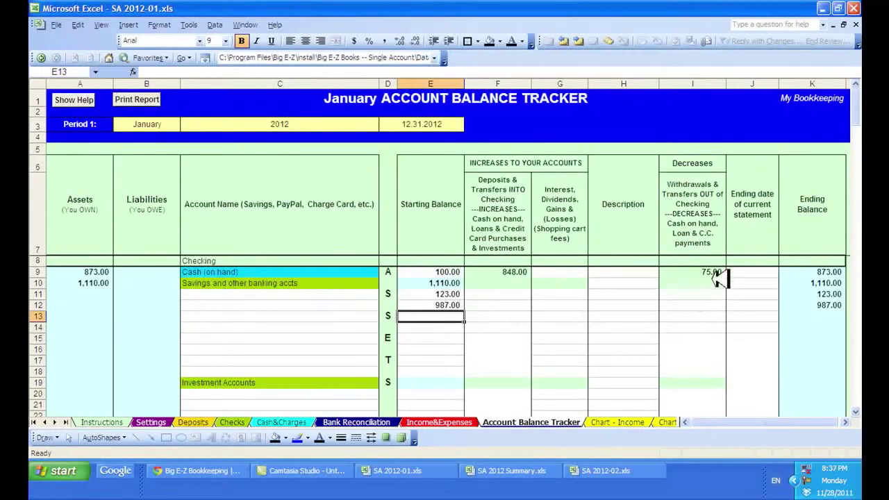